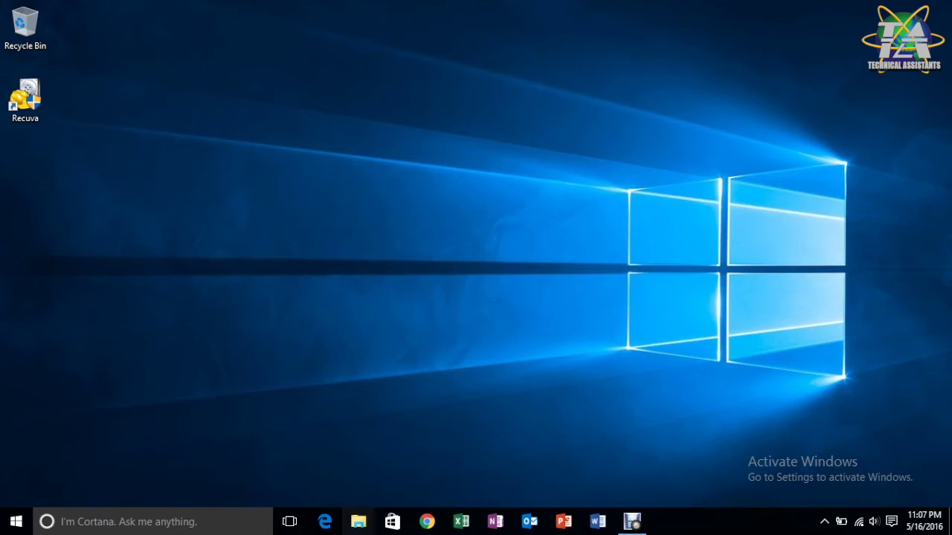
In File Explorer, copy the skullgreymon_by_lady_krimzen PNG file from Downloads to the Kingston (D:) drive
click(358, 521)
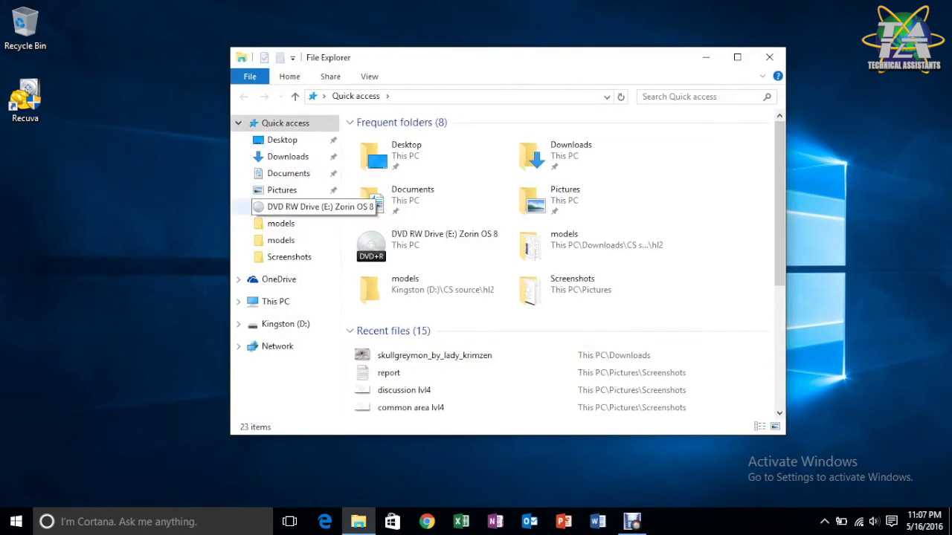
click(288, 156)
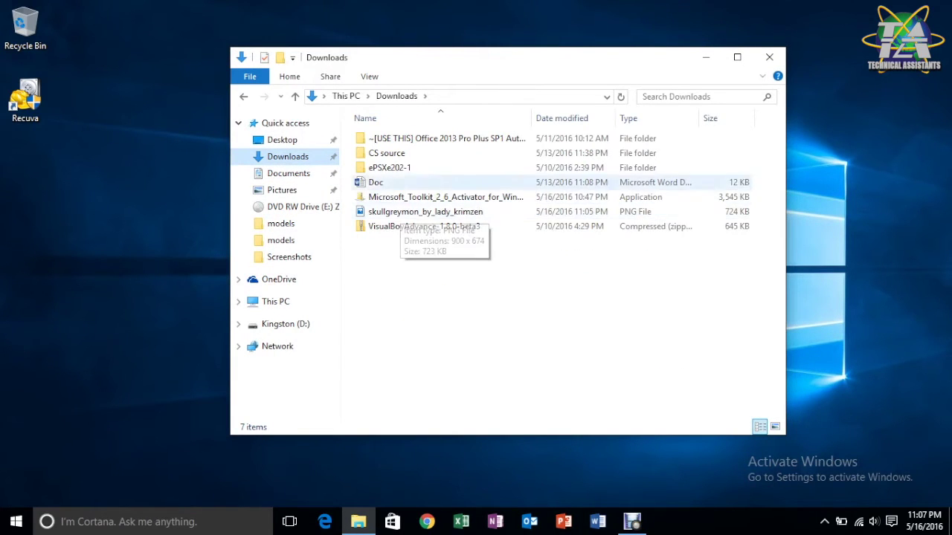
click(402, 211)
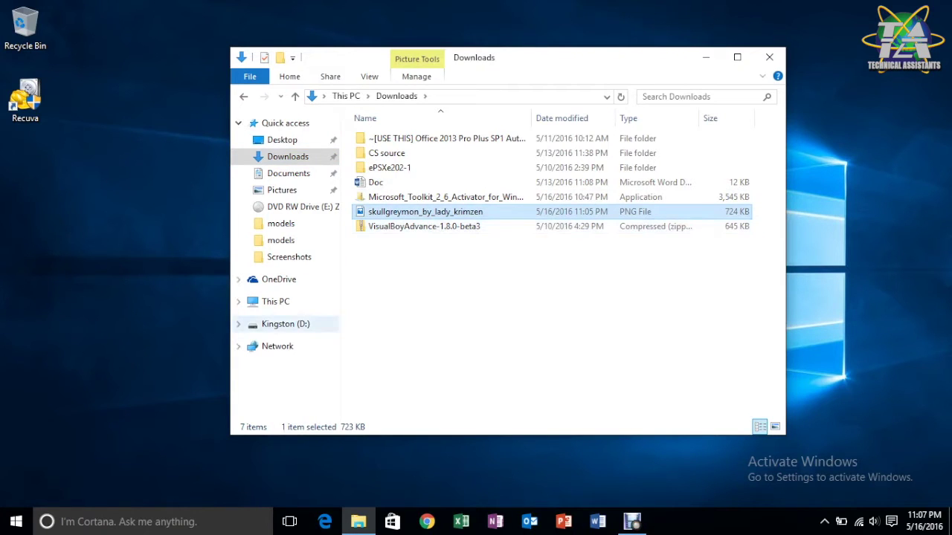
click(285, 324)
key(ctrl+v)
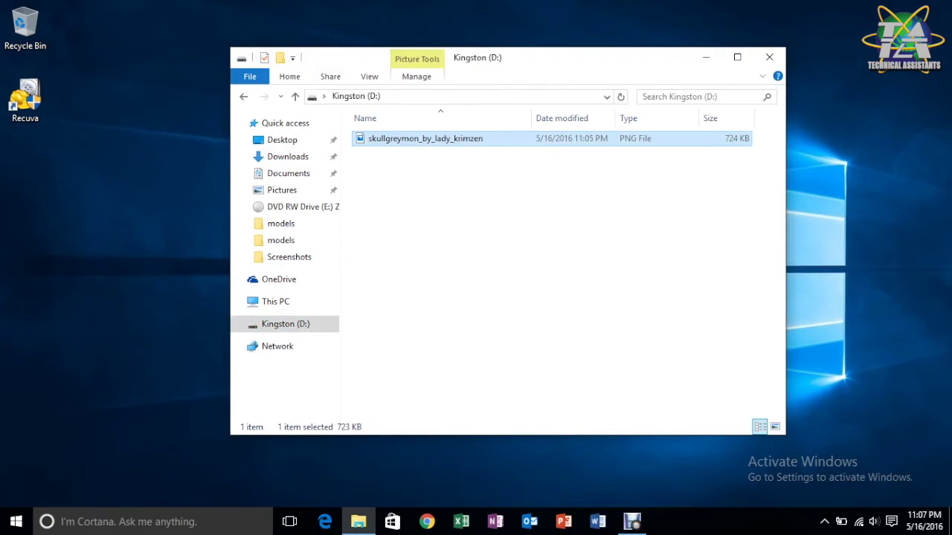
Permanently delete skullgreymon_by_lady_krimzen from the Kingston (D:) drive and close the File Explorer window
click(275, 301)
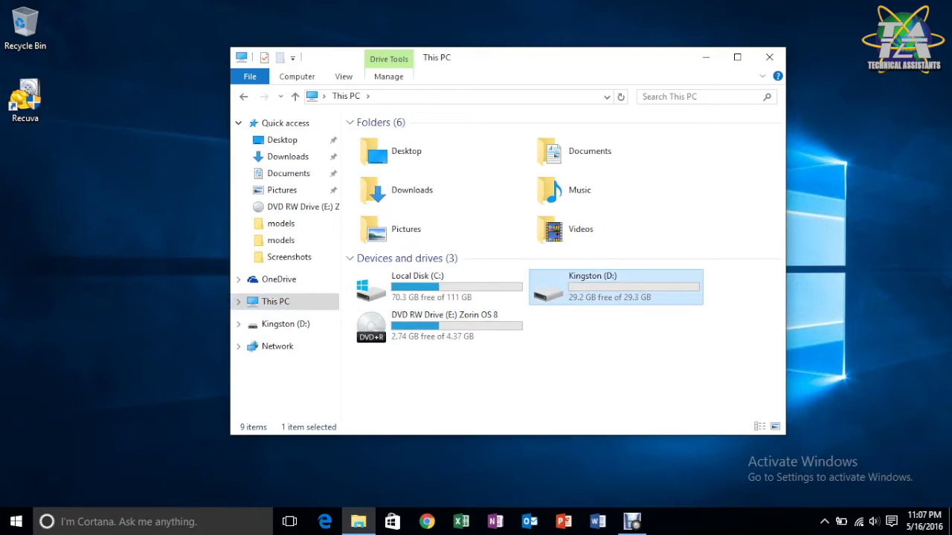
double_click(565, 287)
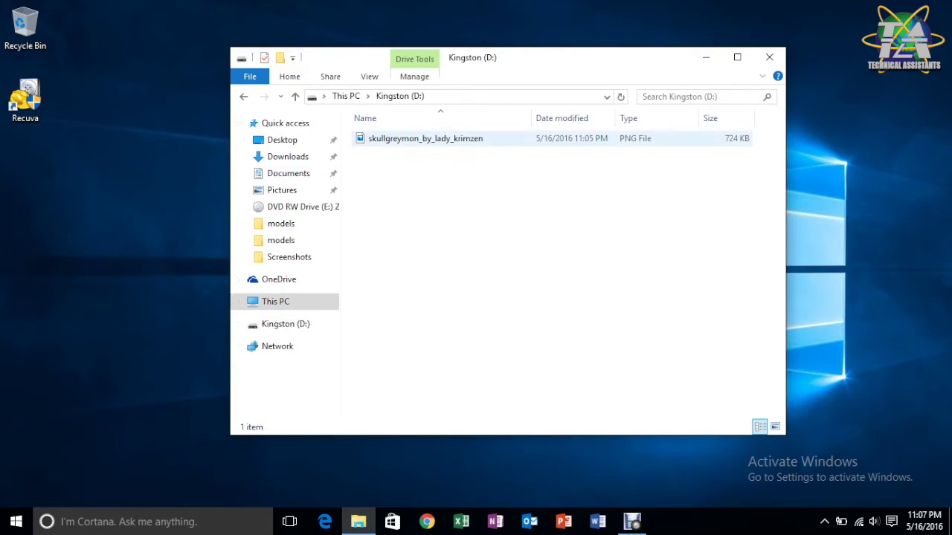
click(445, 139)
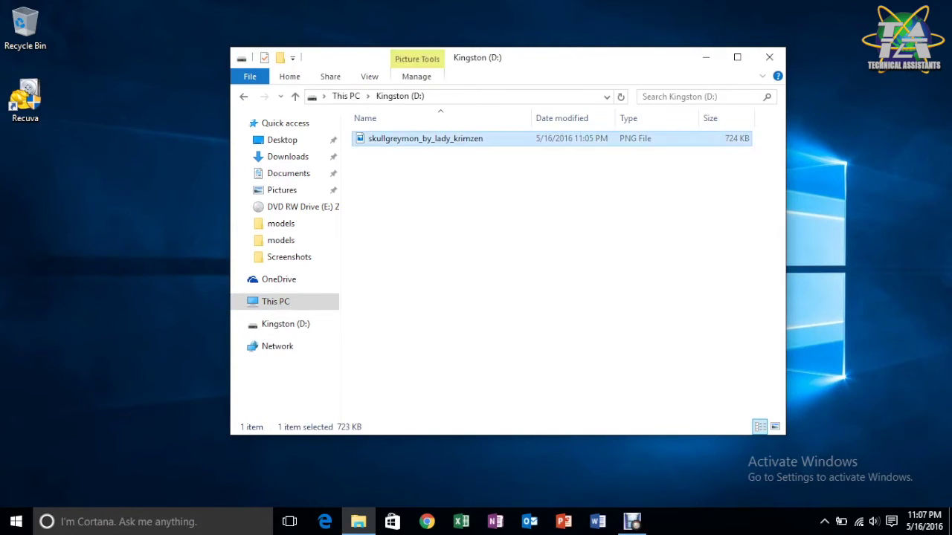
right_click(444, 140)
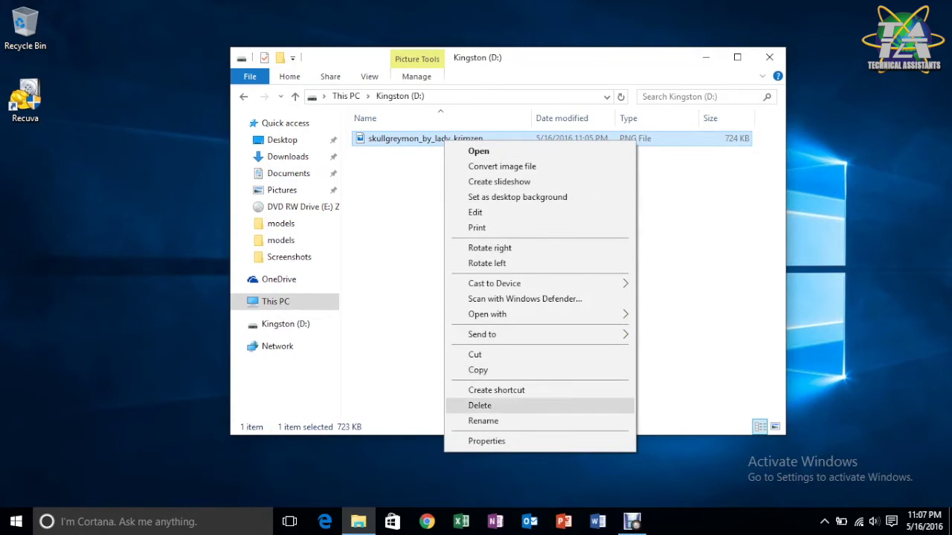
click(483, 405)
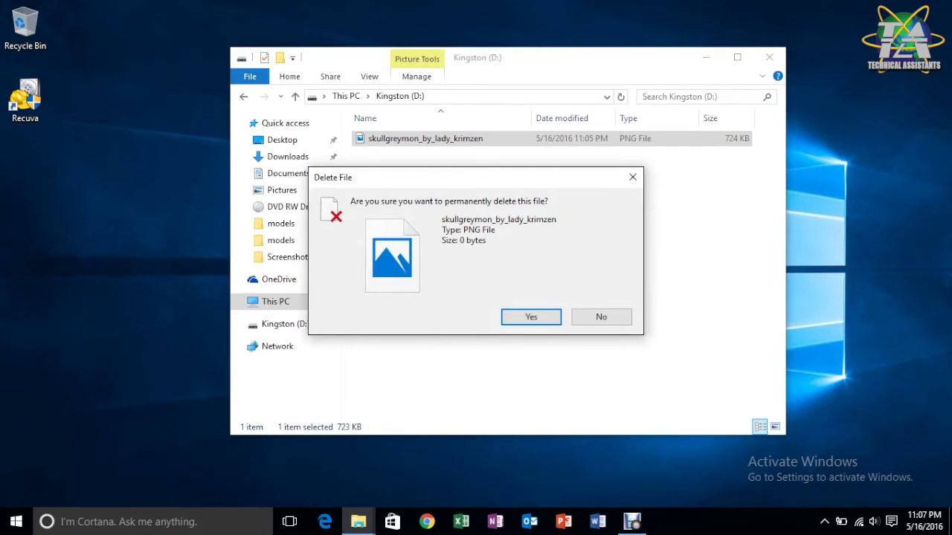
key(Return)
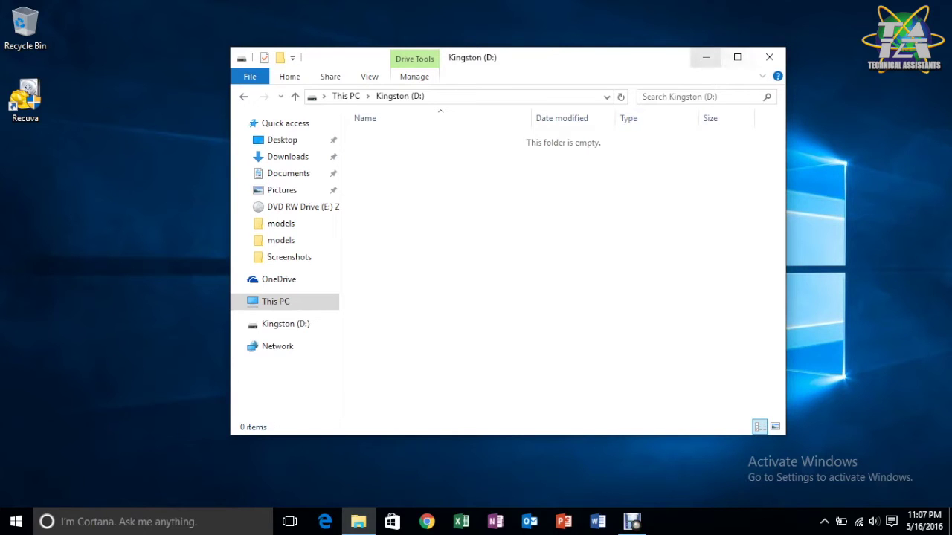
click(769, 57)
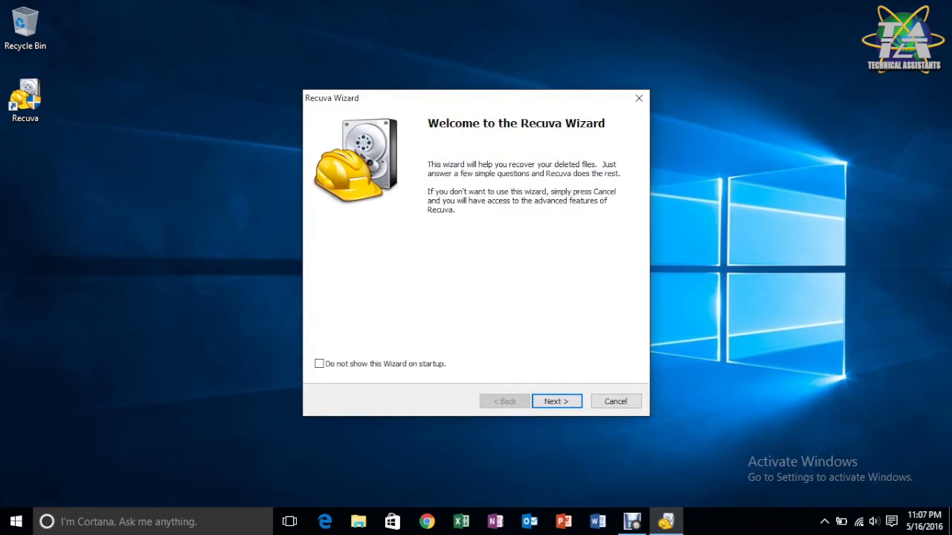
In the Recuva wizard, choose to recover all files from the specific location D:\ on the Kingston drive
key(Return)
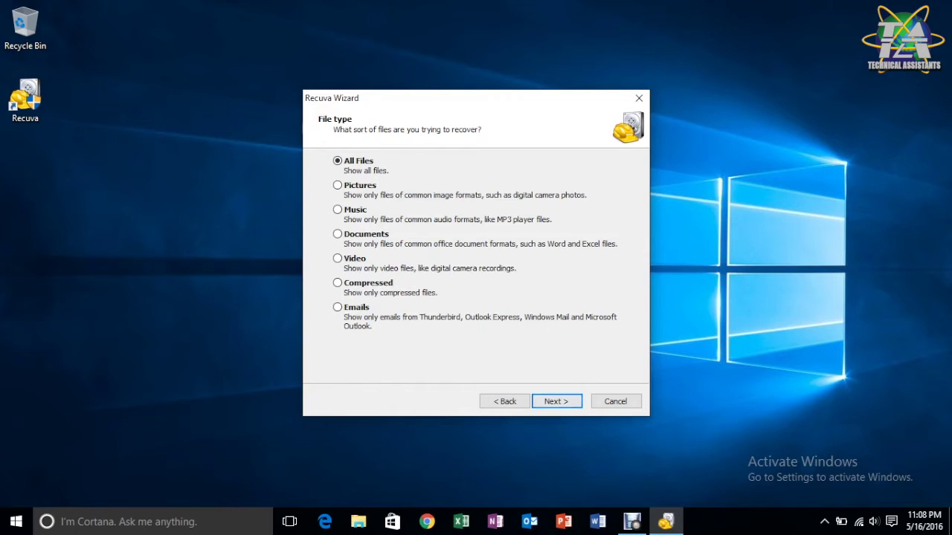
key(Return)
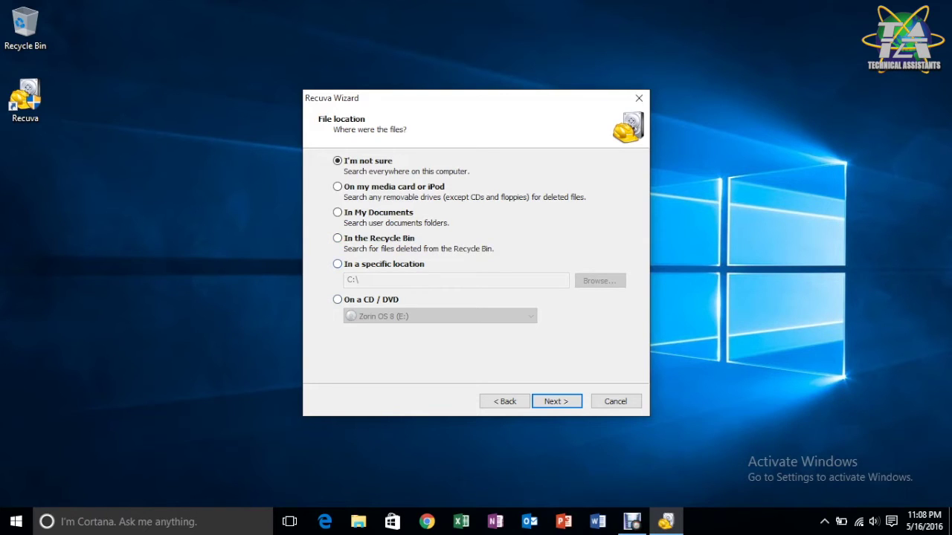
click(338, 264)
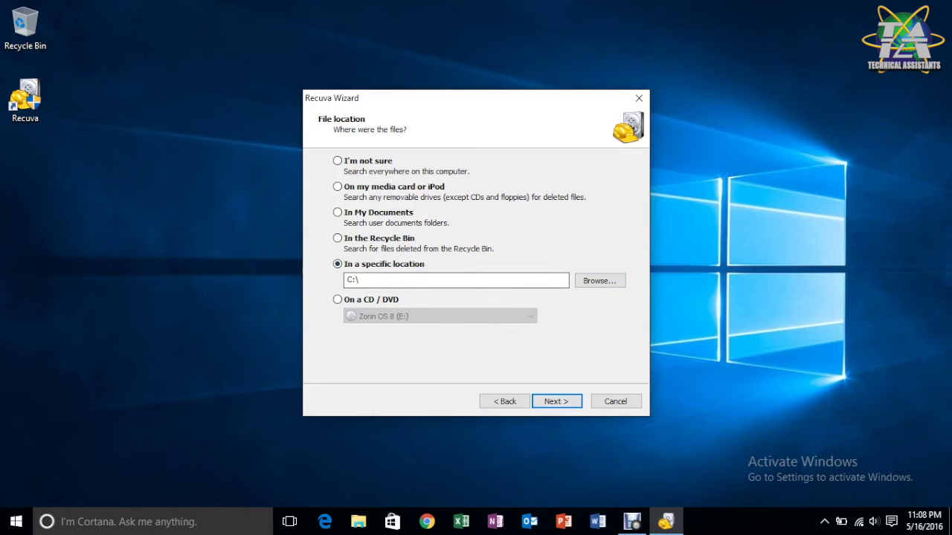
click(599, 280)
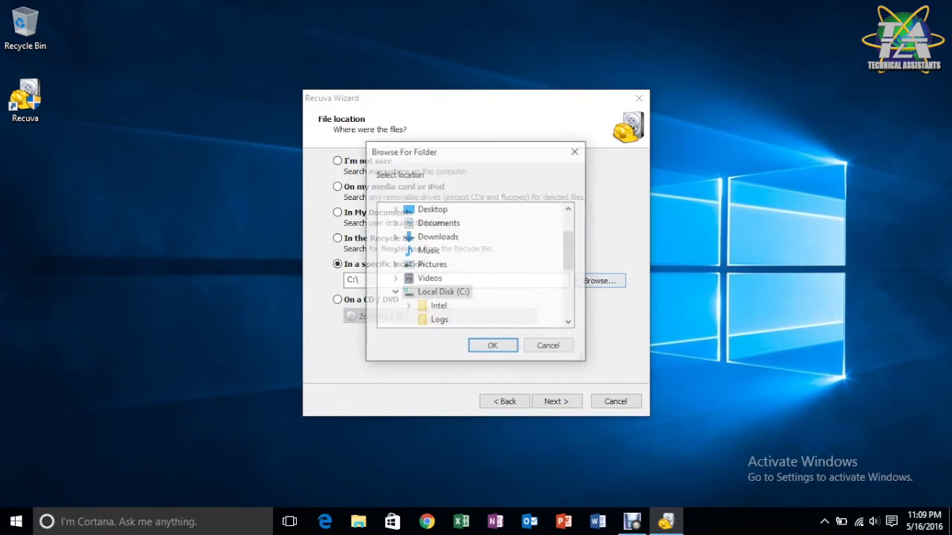
scroll(461, 281, down, 3)
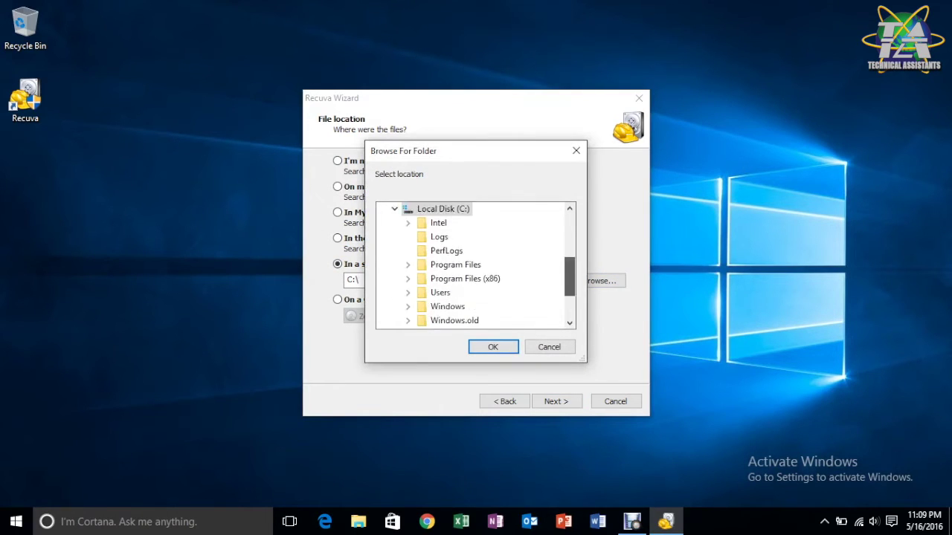
click(441, 265)
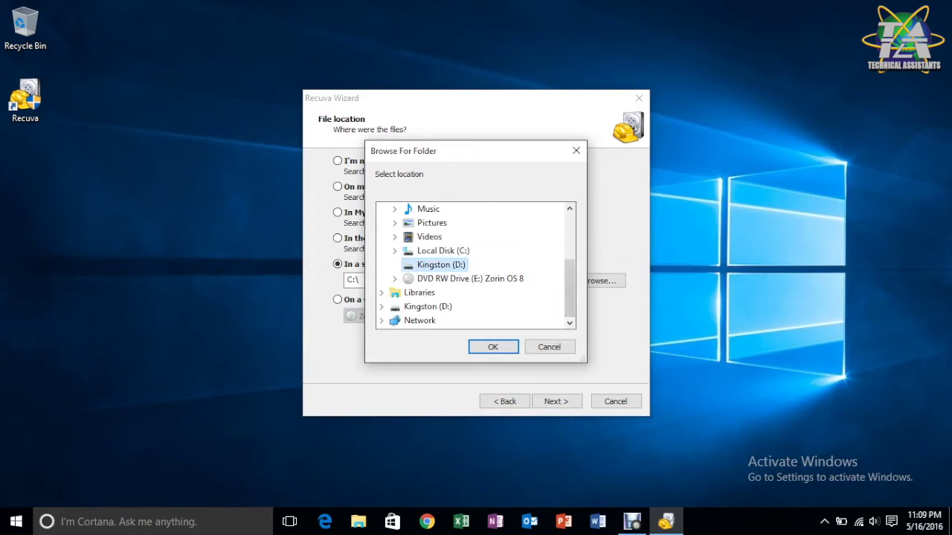
click(493, 346)
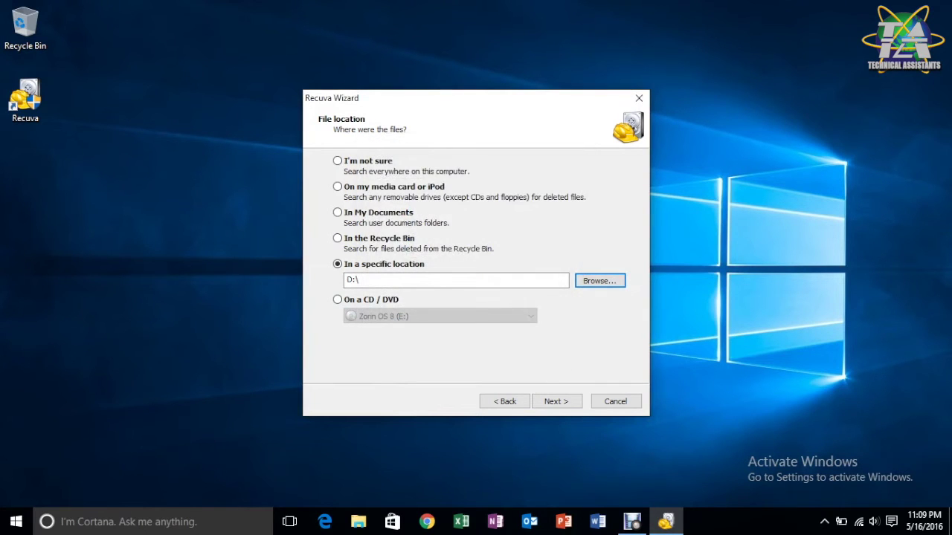
click(556, 401)
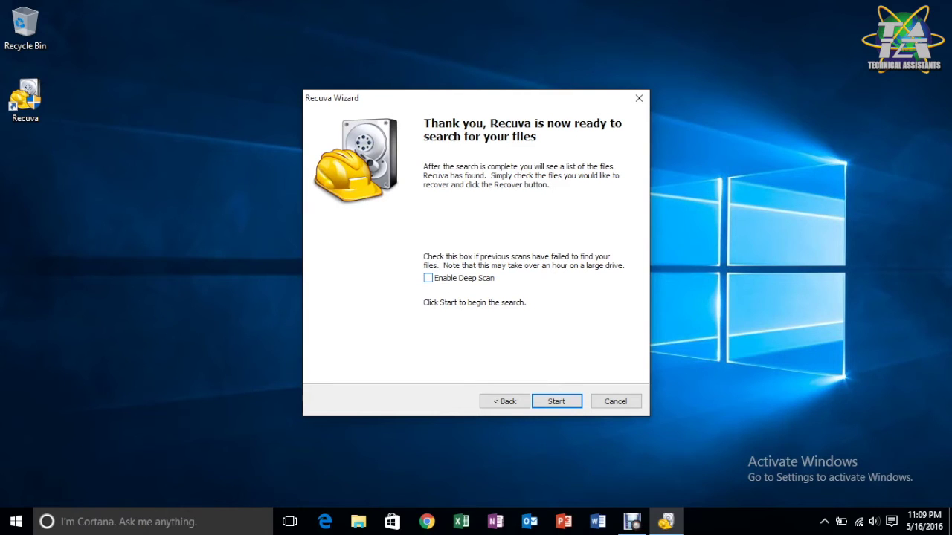
Enable Deep Scan and start the search for deleted files
click(427, 278)
key(Return)
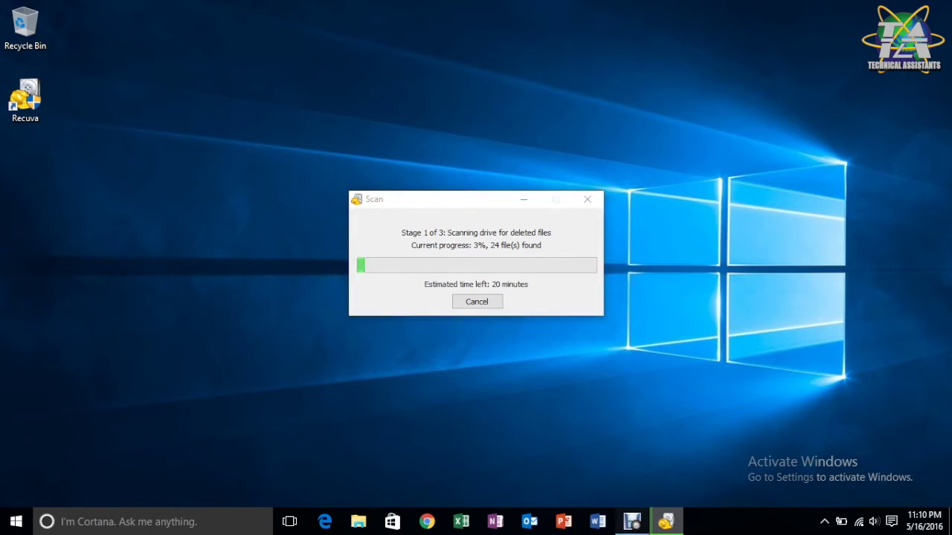
click(632, 521)
click(332, 465)
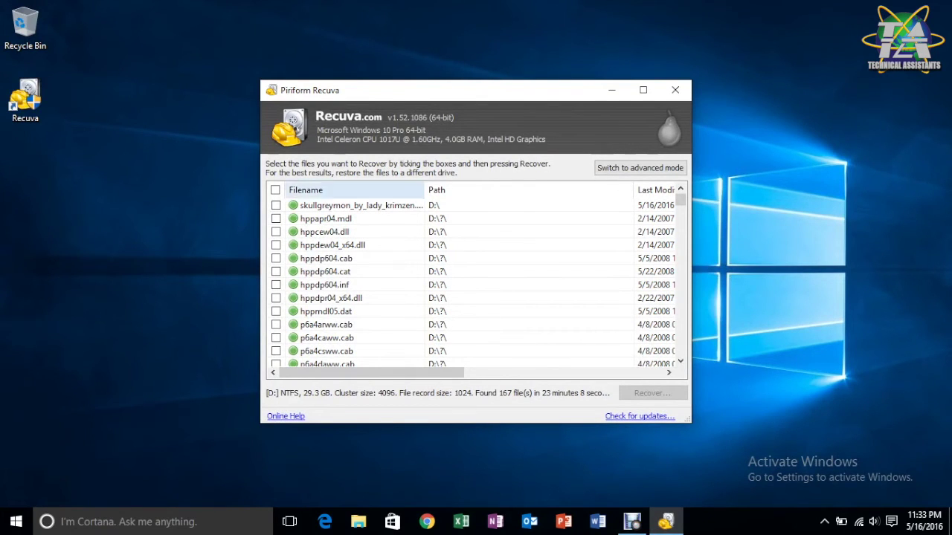
Look through the whole list of recoverable files found by the scan and return to its beginning
scroll(475, 282, down, 5)
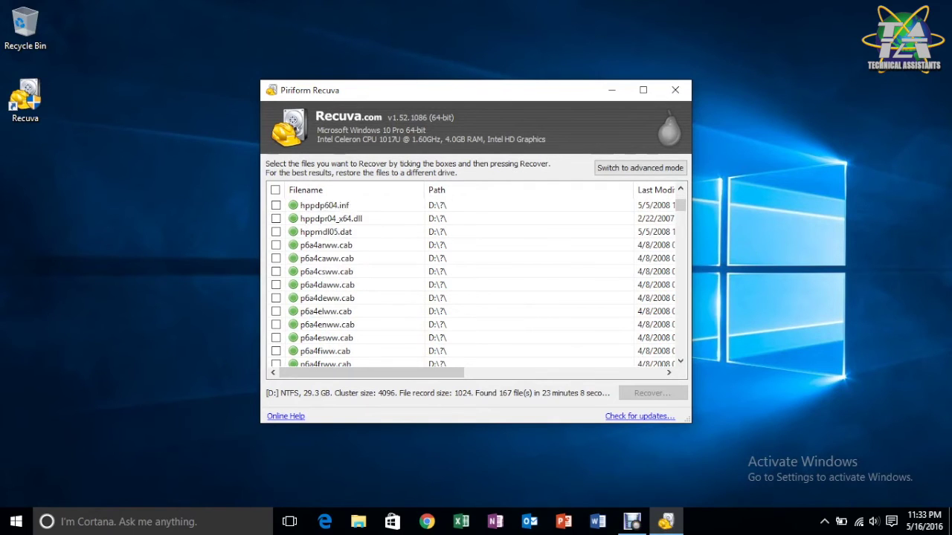
scroll(476, 282, down, 5)
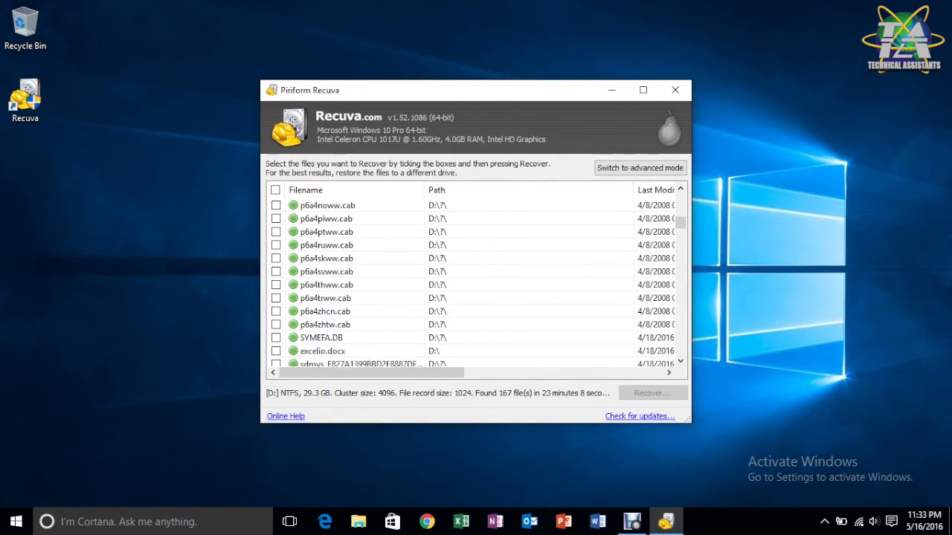
scroll(476, 283, down, 5)
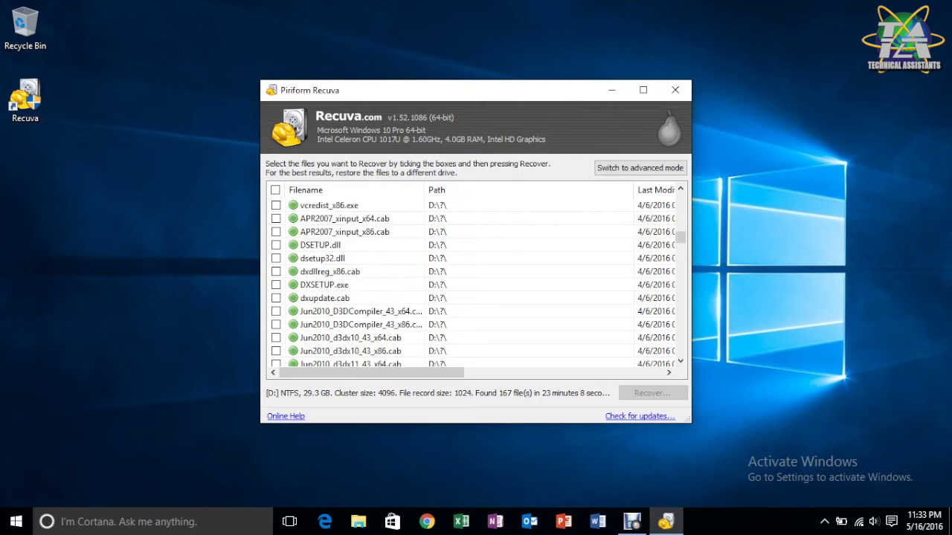
scroll(476, 282, down, 10)
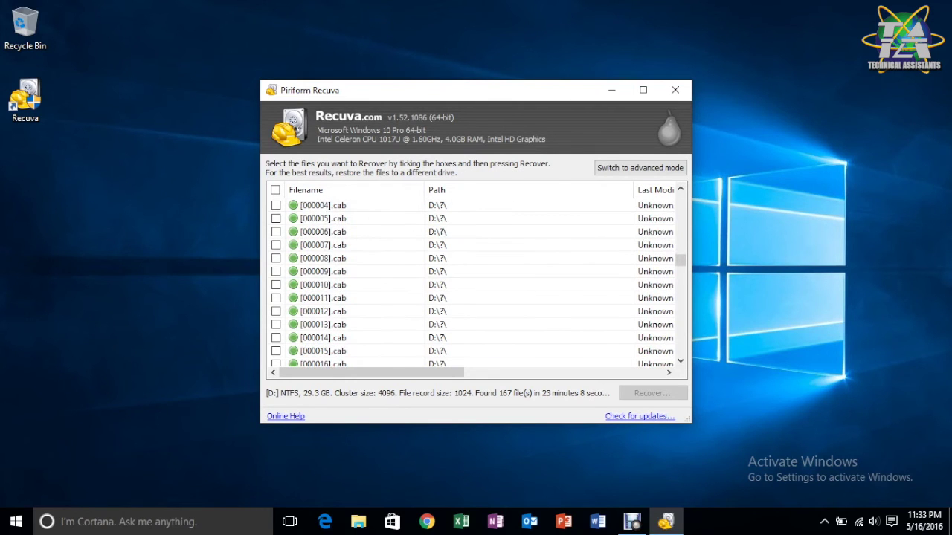
scroll(476, 282, down, 16)
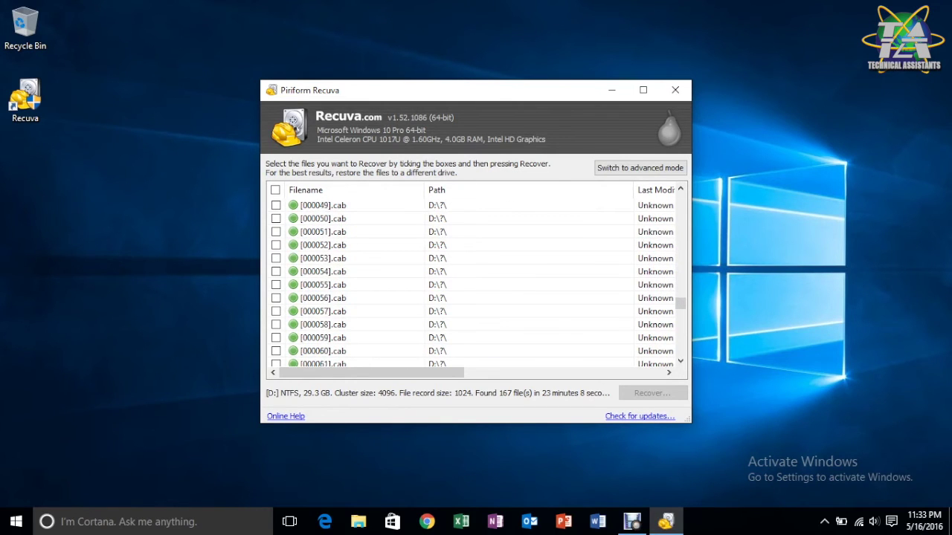
scroll(476, 282, down, 8)
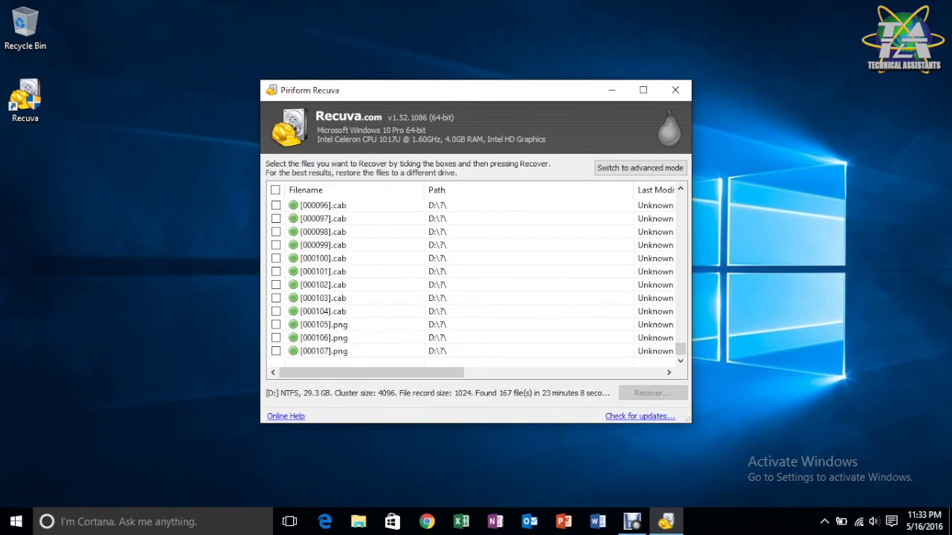
drag(680, 348, 680, 195)
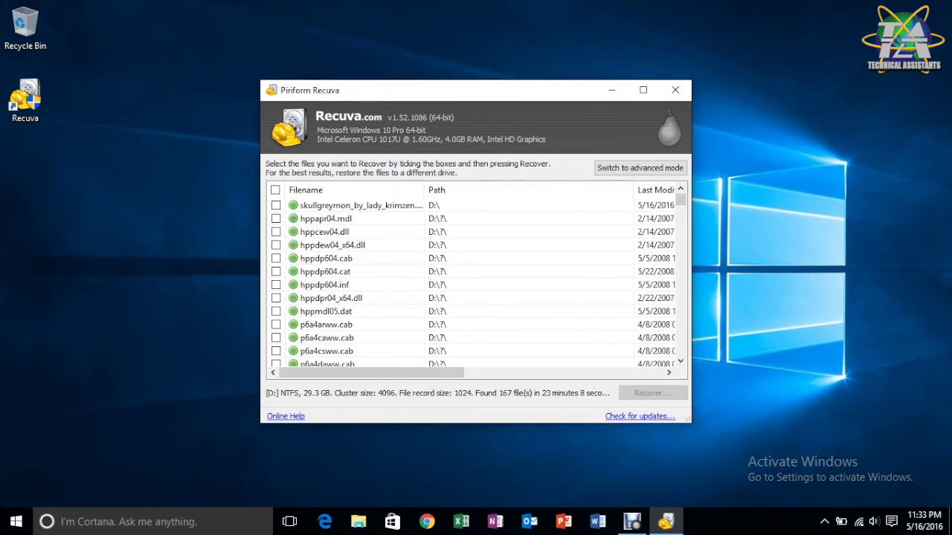
Recover skullgreymon_by_lady_krimzen to the Kingston (D:) drive, accepting restoration to the same drive
click(275, 206)
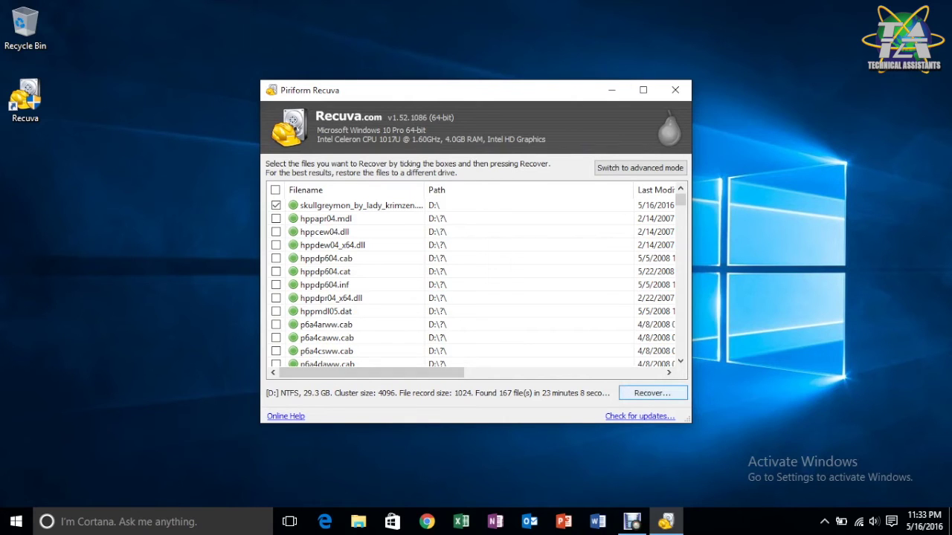
click(652, 392)
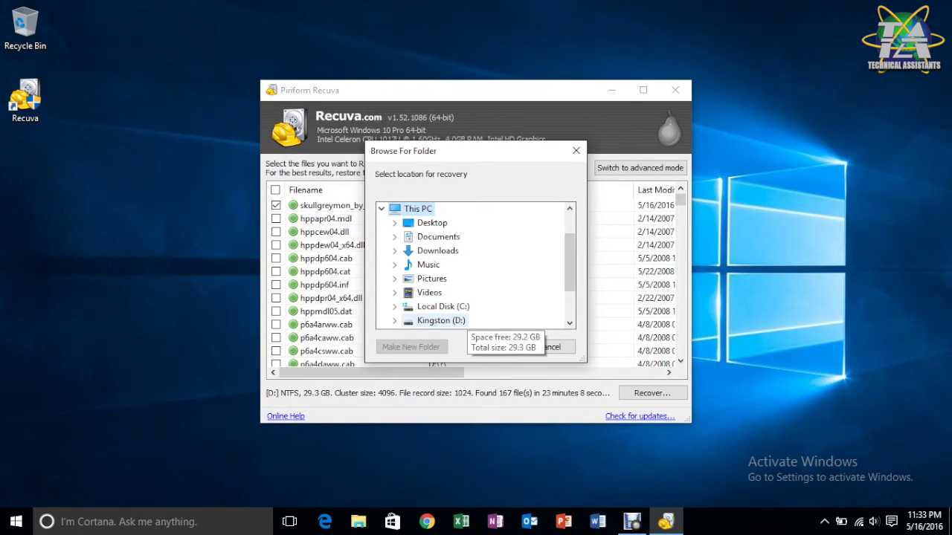
click(441, 320)
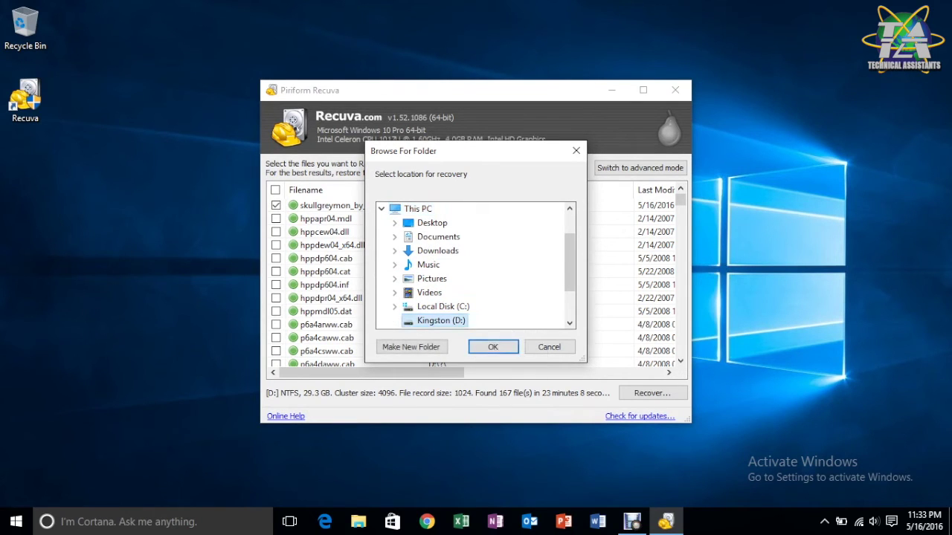
key(Return)
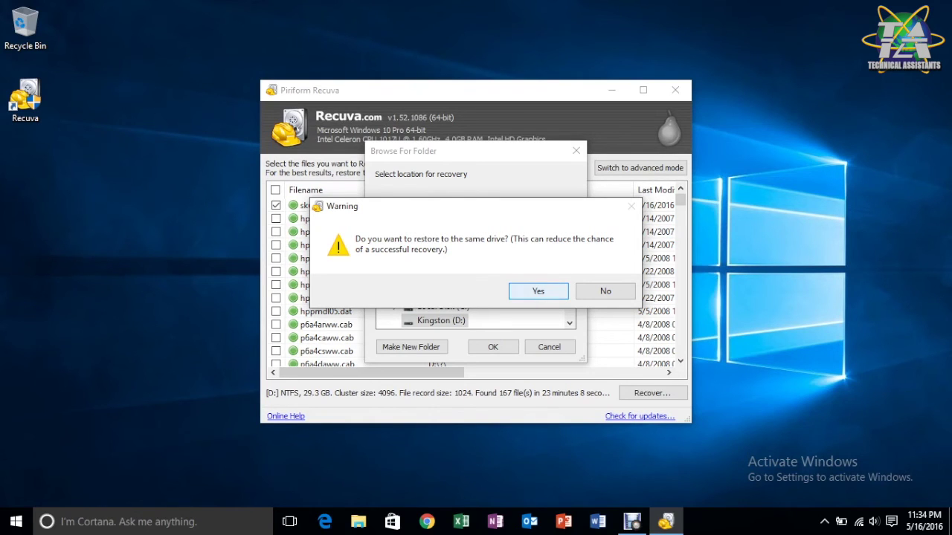
key(Return)
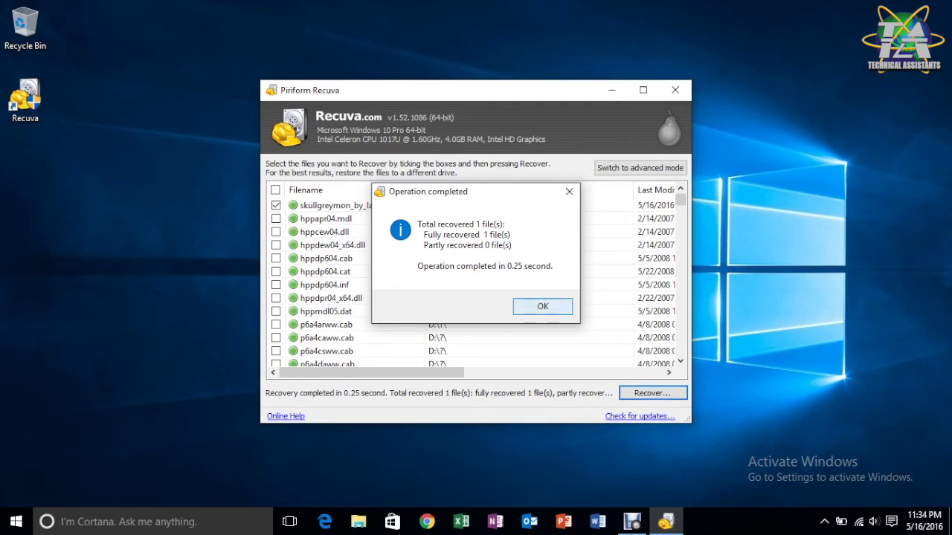
key(Return)
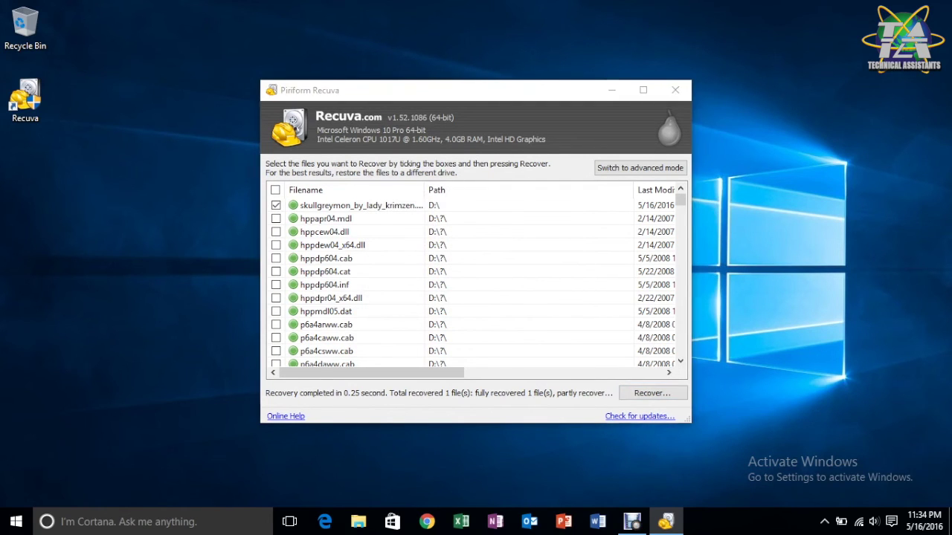
In File Explorer, open skullgreymon_by_lady_krimzen from the Kingston (D:) drive with Photos, making it the default for .png files, and close the image
key(super+e)
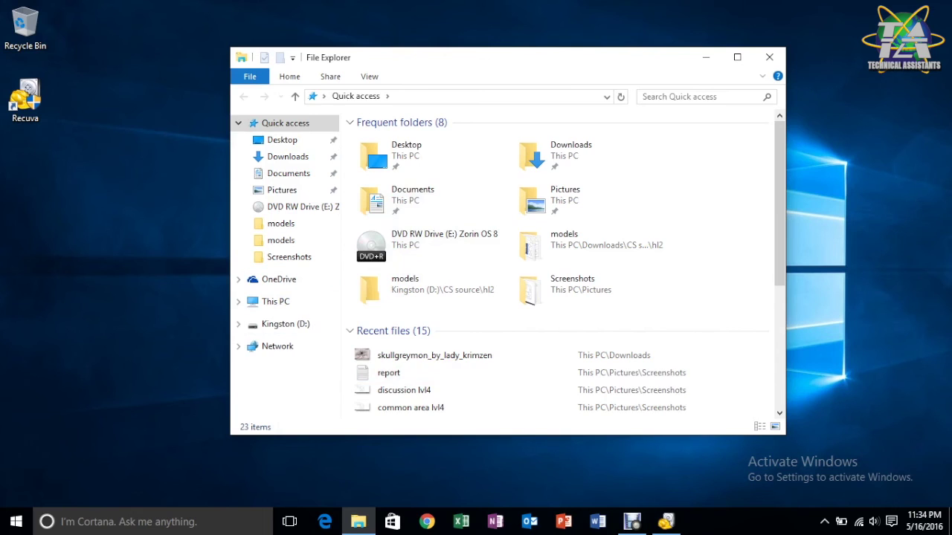
click(285, 324)
click(425, 138)
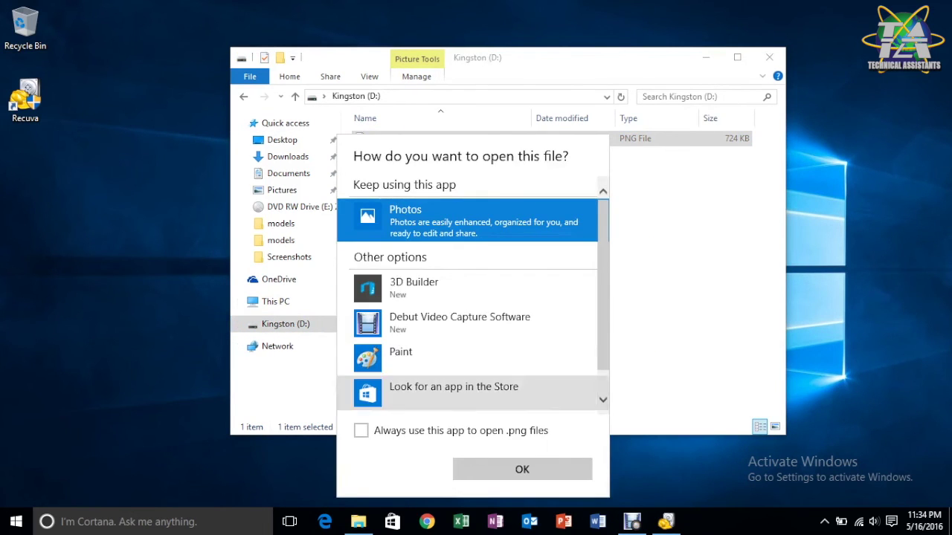
click(360, 430)
click(522, 469)
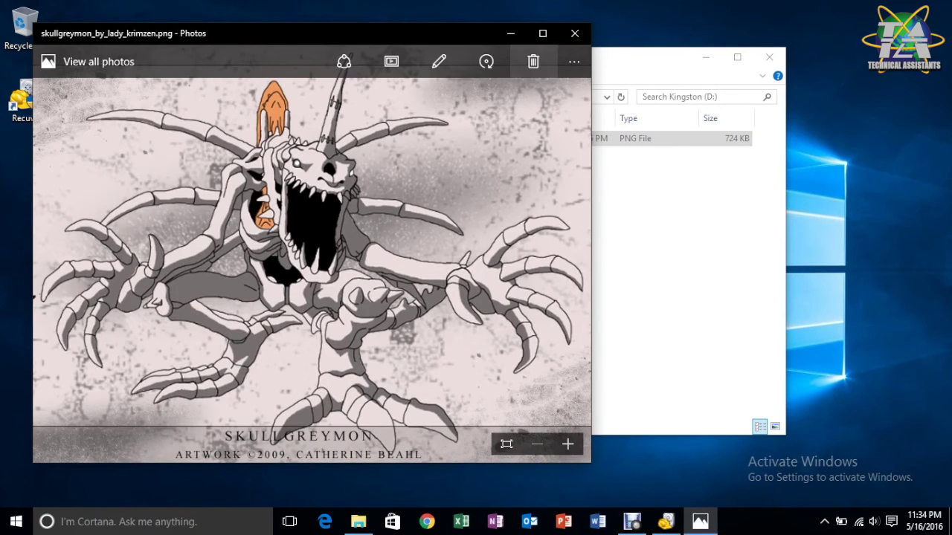
click(574, 33)
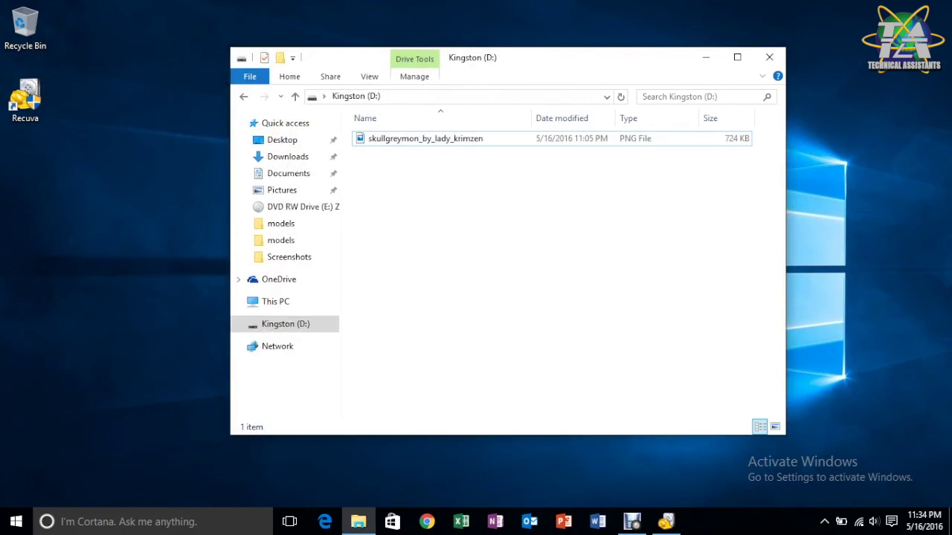
Return File Explorer to Quick access, maximize its window, and minimize it to get back to Recuva
key(alt+Left)
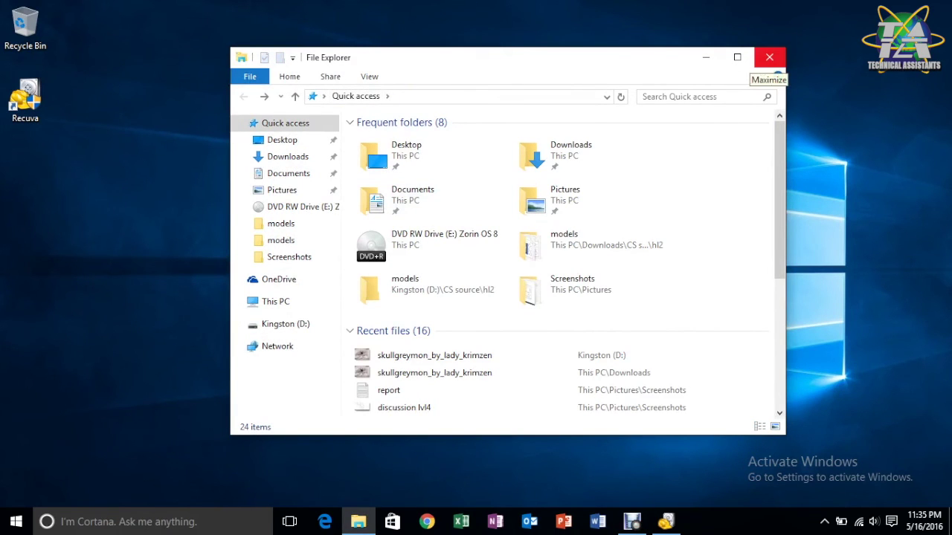
click(737, 57)
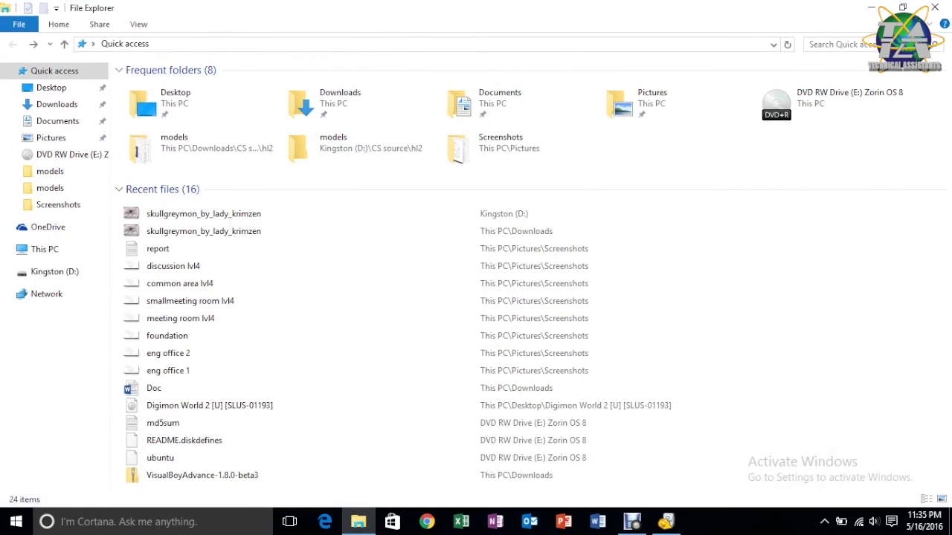
click(871, 6)
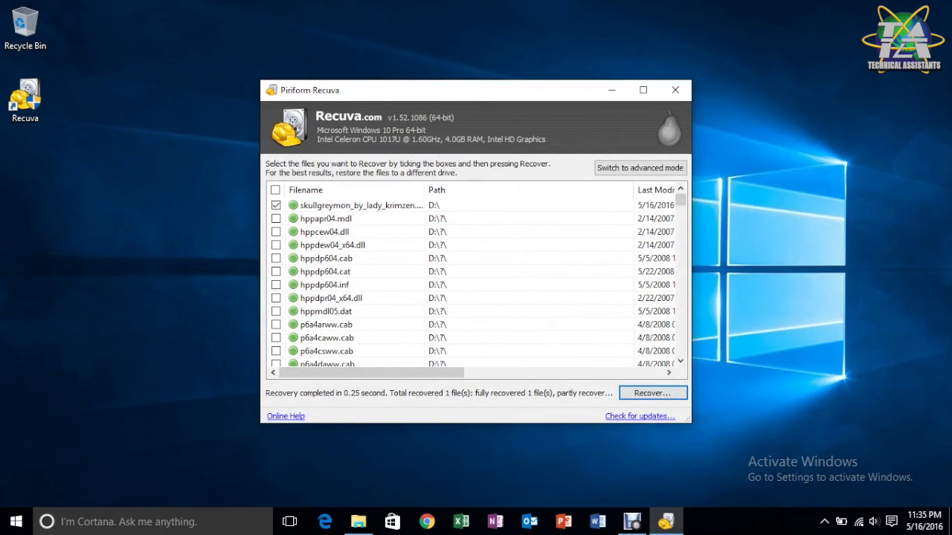